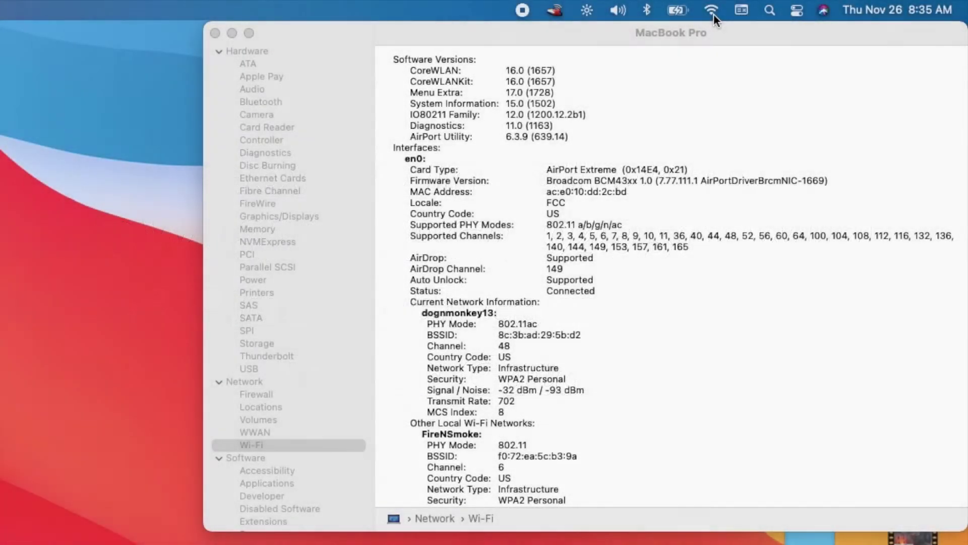
# Step: Confirm from the menu-bar menus that Wi-Fi is connected and Bluetooth is on, then return to the report
pyautogui.click(713, 13)
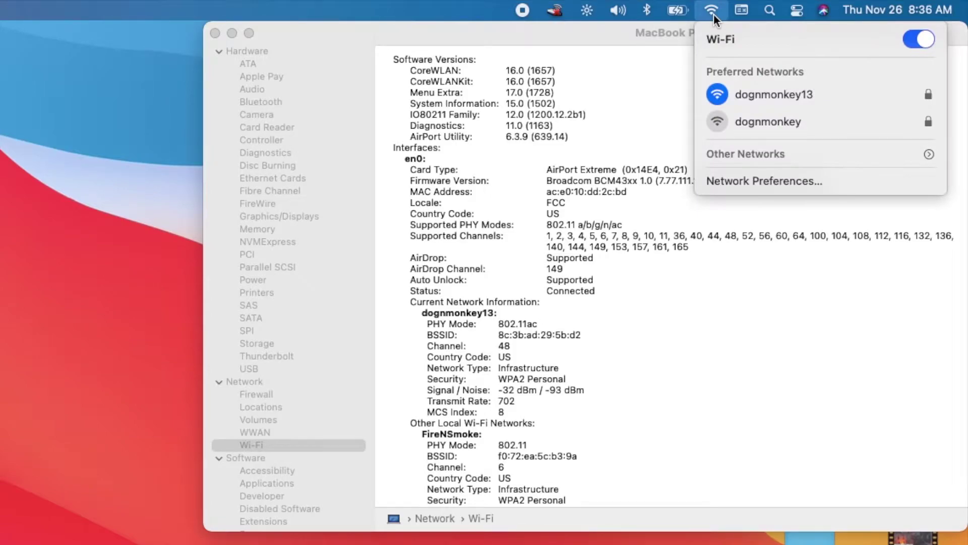
pyautogui.click(647, 10)
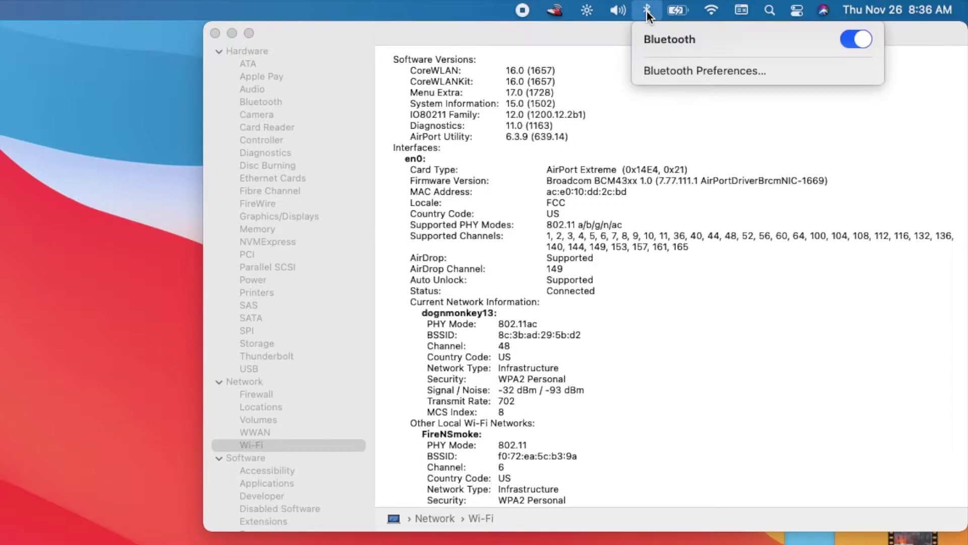
pyautogui.click(506, 42)
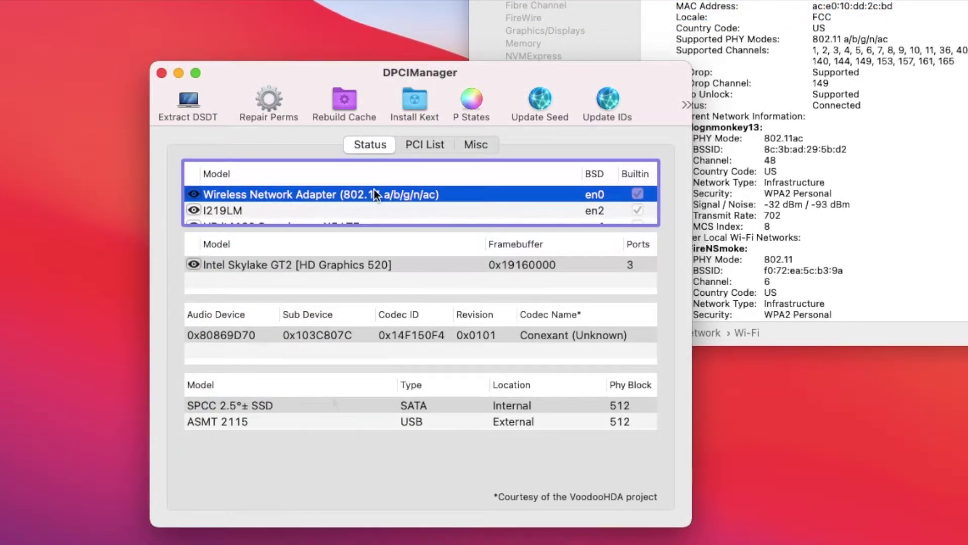
# Step: Find the Broadcom network controller 14E4:43A3 in DPCIManager's PCI List, then quit DPCIManager
pyautogui.scroll(-1, 373, 190)
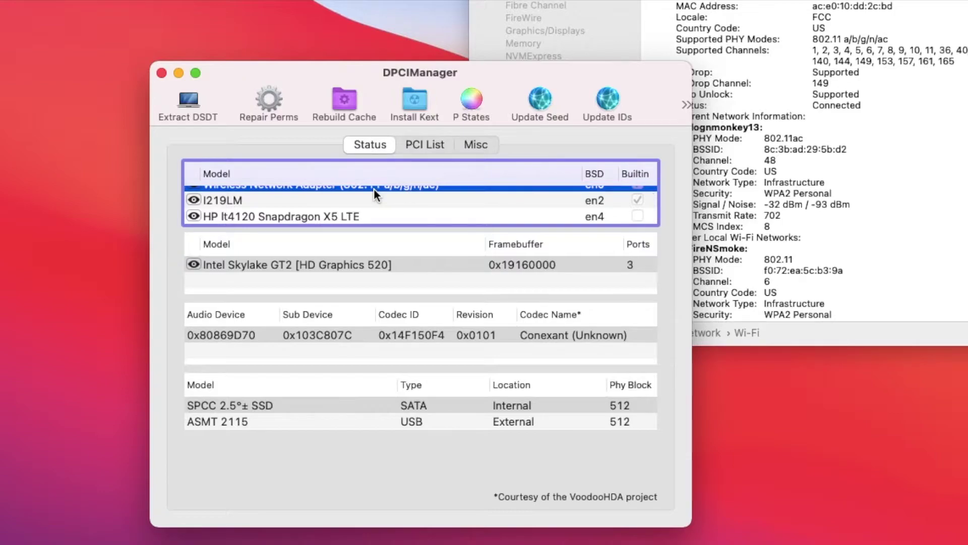
pyautogui.click(428, 140)
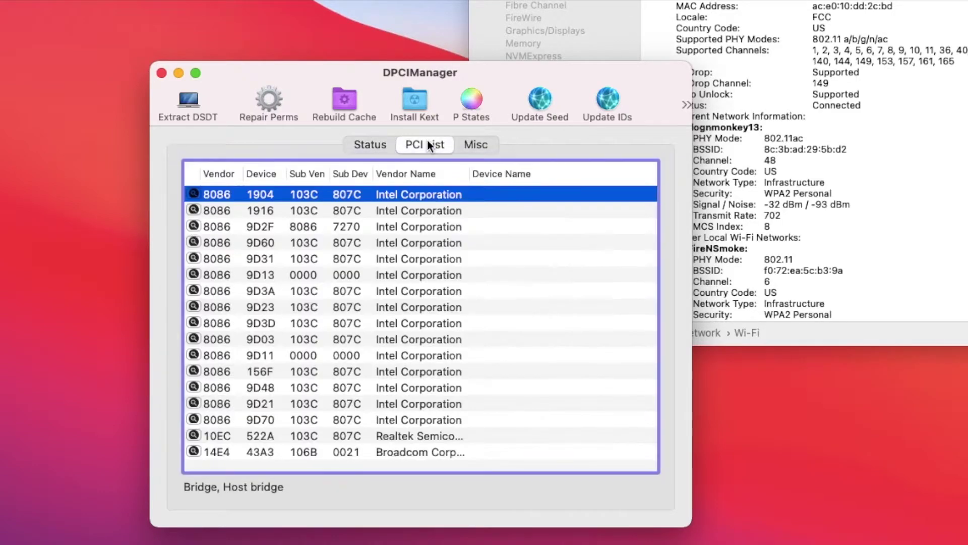
pyautogui.click(366, 452)
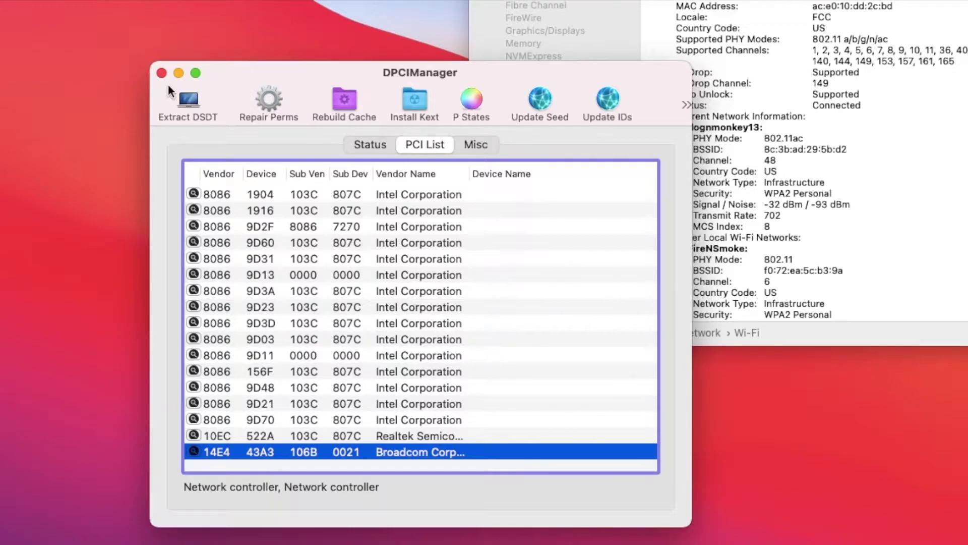
pyautogui.click(160, 72)
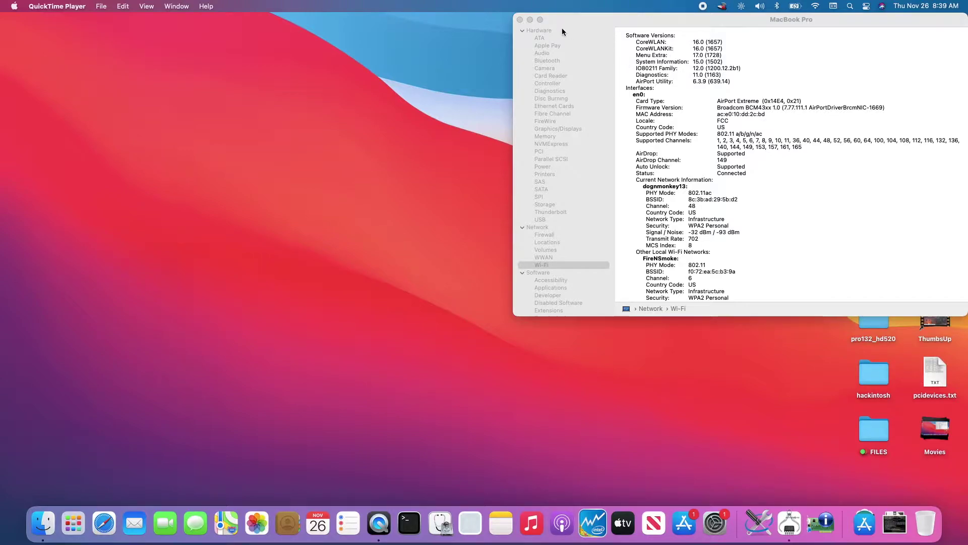
# Step: Close System Information and open the mounted EFI volume from the desktop
pyautogui.click(521, 20)
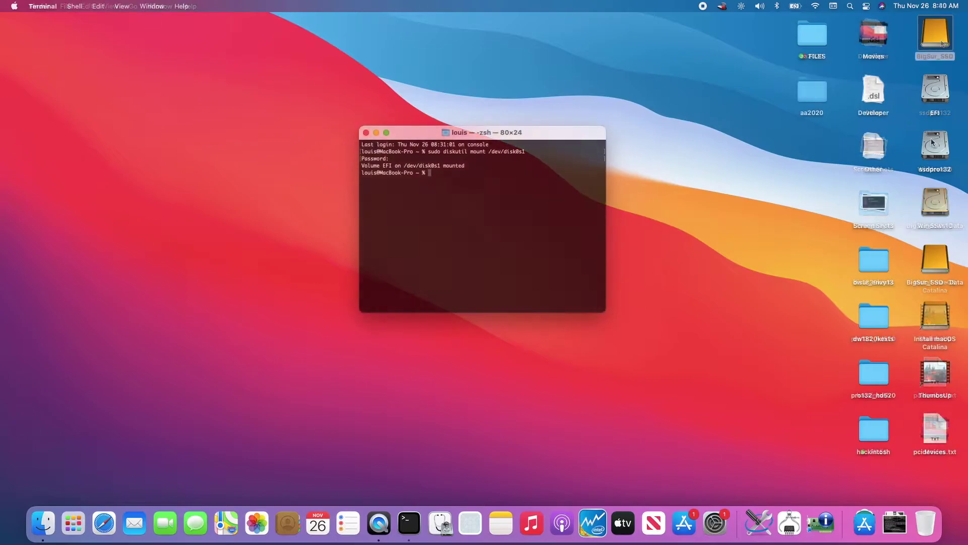
pyautogui.doubleClick(933, 104)
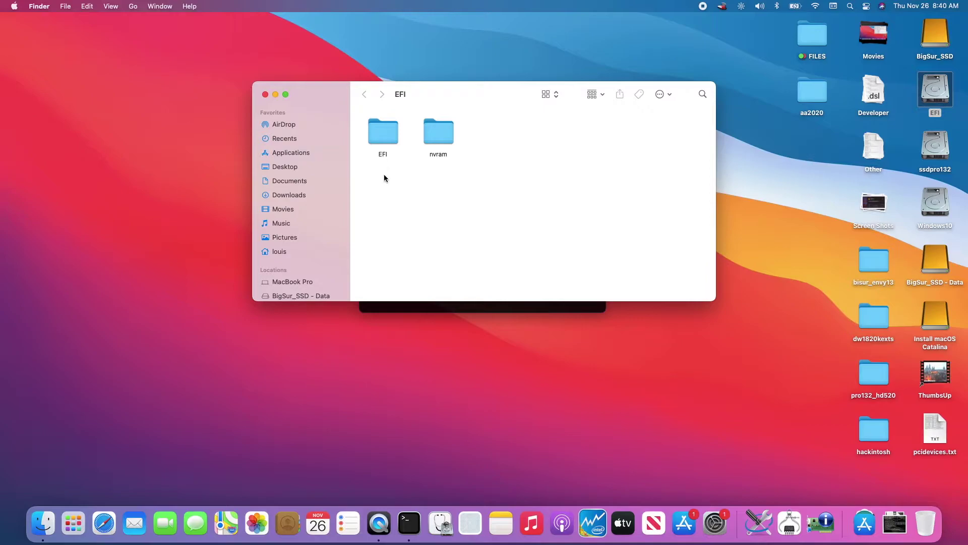
# Step: Navigate into EFI > OC > Kexts and move the Finder window to the top right
pyautogui.doubleClick(388, 132)
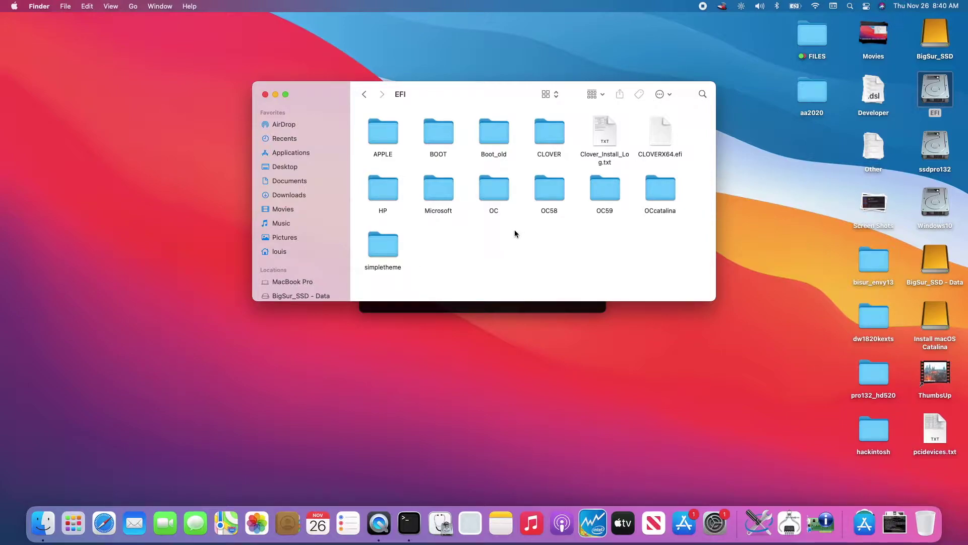
pyautogui.doubleClick(501, 191)
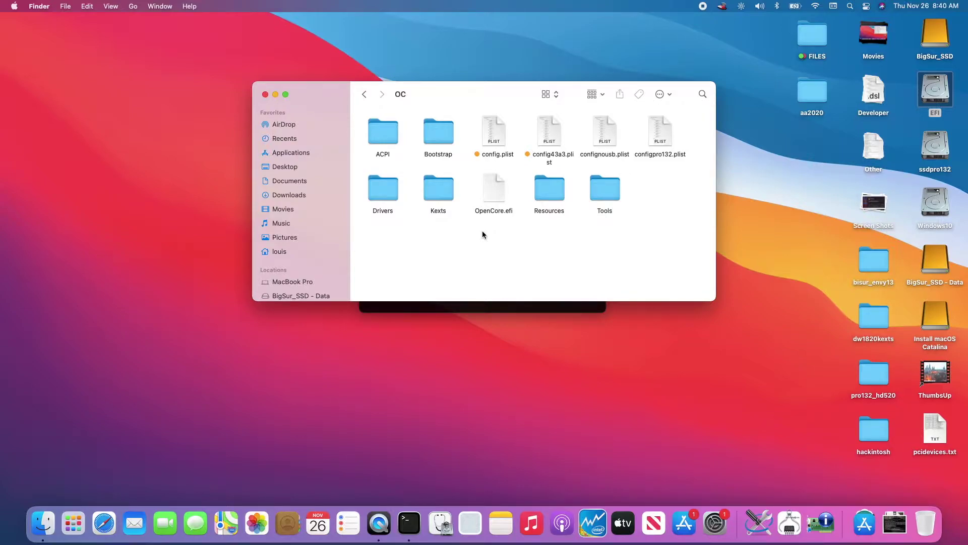
pyautogui.doubleClick(441, 189)
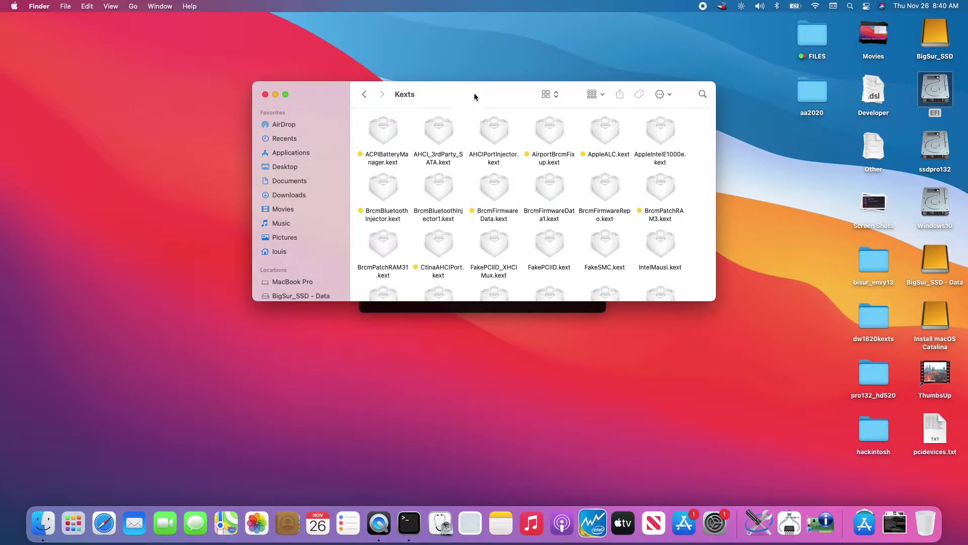
pyautogui.moveTo(476, 90); pyautogui.dragTo(734, 26)
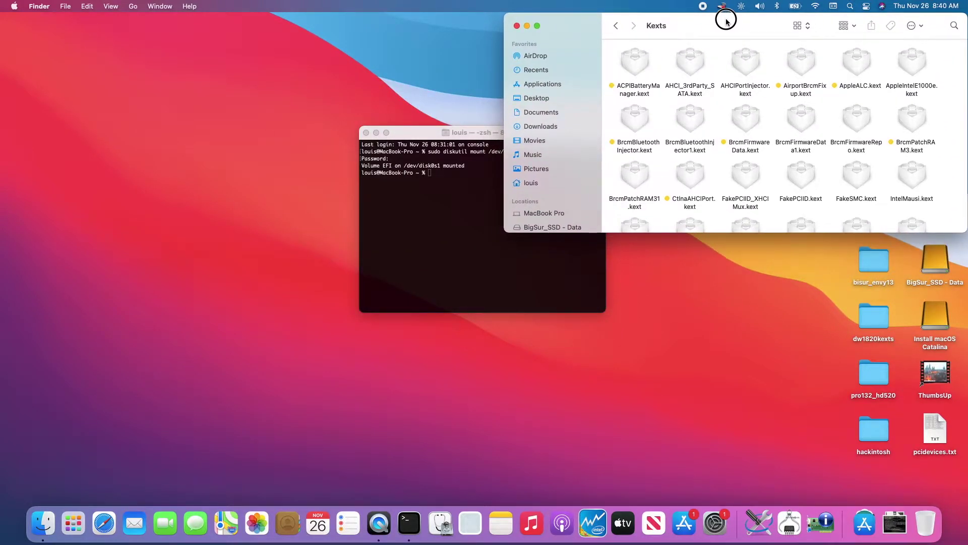
# Step: Select the BrcmBluetoothInjector, BrcmFirmwareData and BrcmPatchRAM3 kexts to check their 2.5.5 versions
pyautogui.click(817, 7)
pyautogui.click(817, 7)
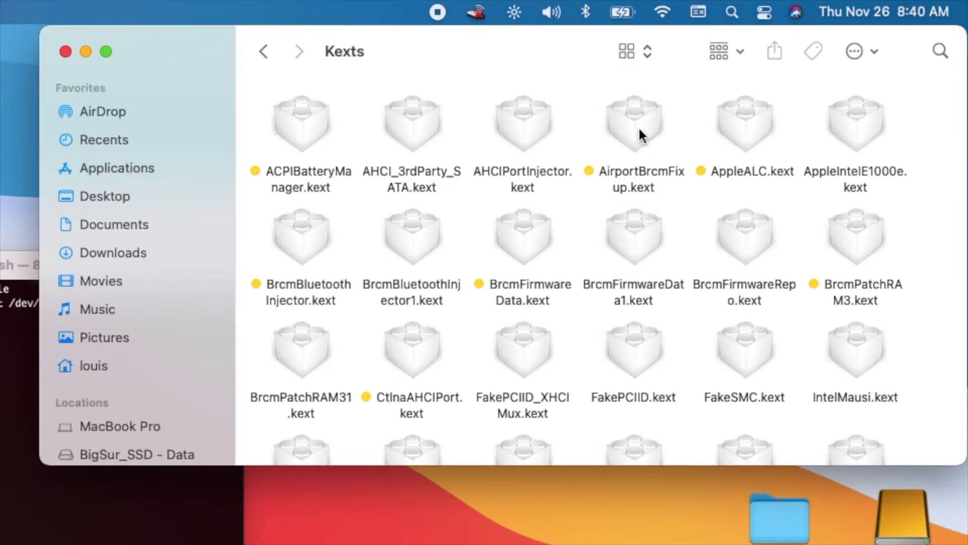
pyautogui.click(639, 131)
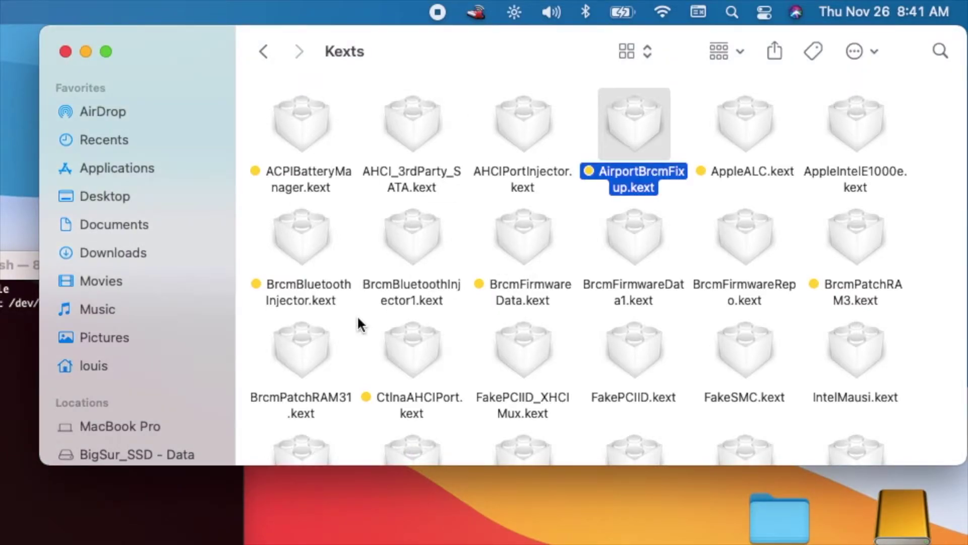
pyautogui.click(318, 303)
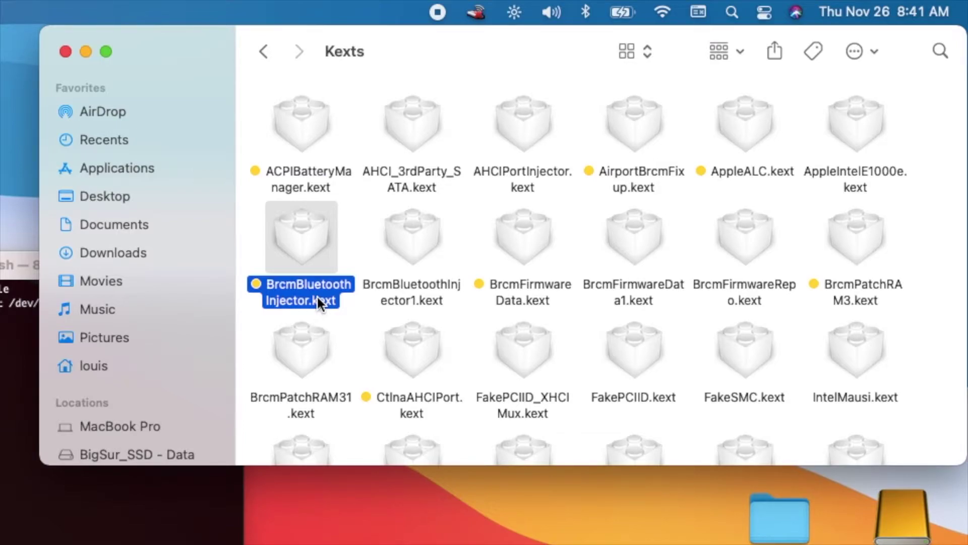
pyautogui.keyDown('super'); pyautogui.click(526, 237); pyautogui.keyUp('super')
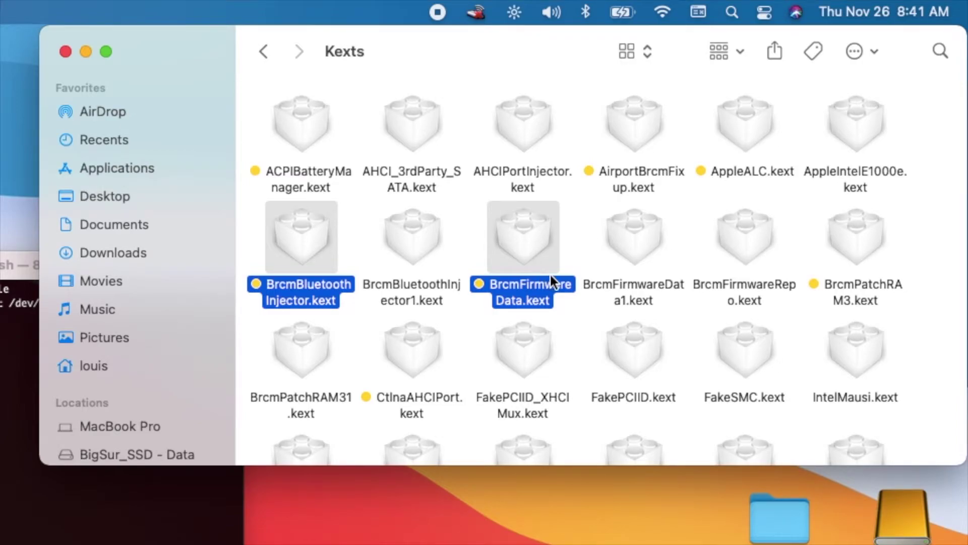
pyautogui.keyDown('super'); pyautogui.click(863, 250); pyautogui.keyUp('super')
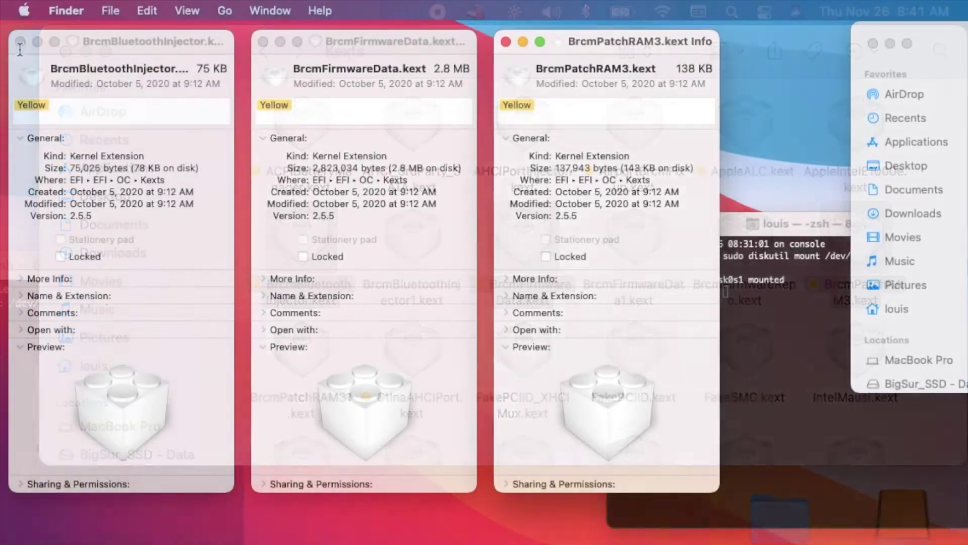
# Step: Close the three kext Info windows and clear the kext selection
pyautogui.press('cmd+w')
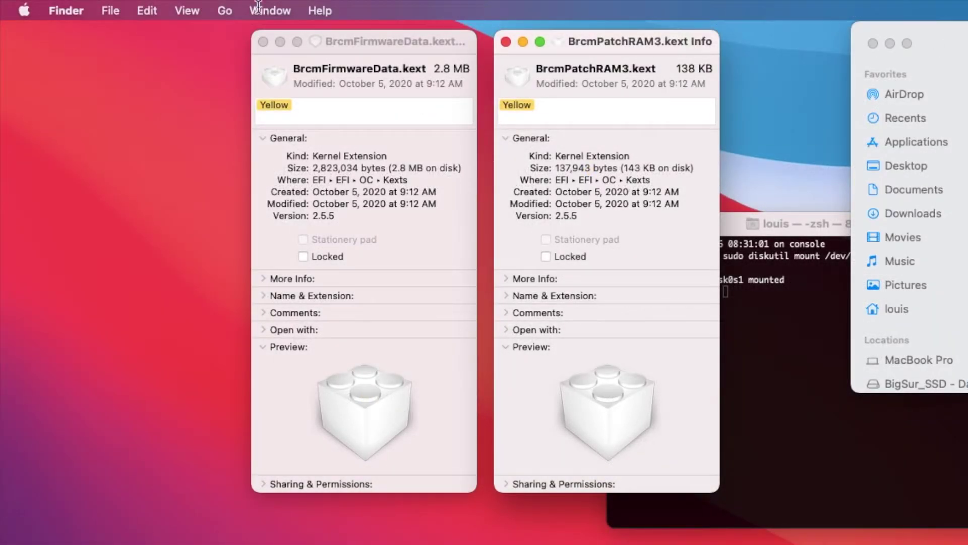
pyautogui.click(263, 42)
pyautogui.click(505, 42)
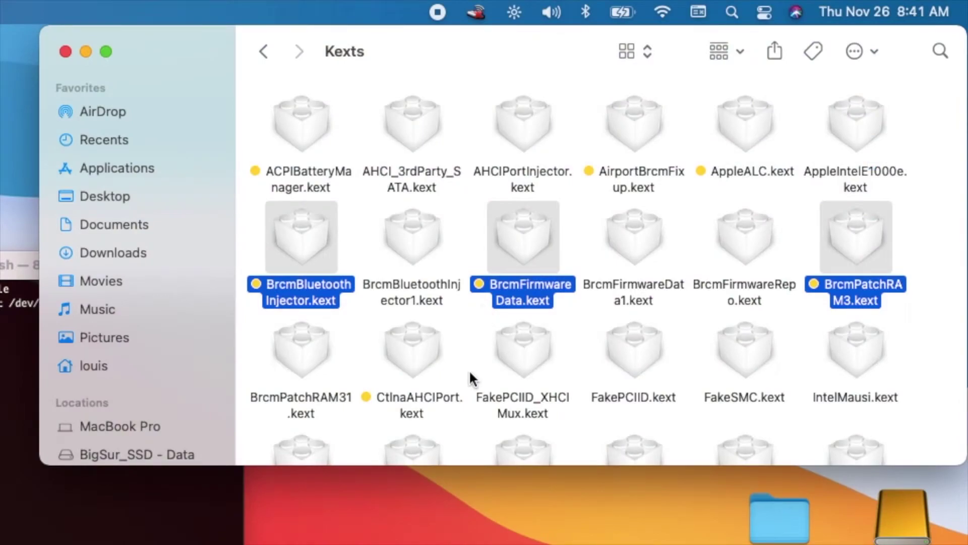
pyautogui.click(470, 376)
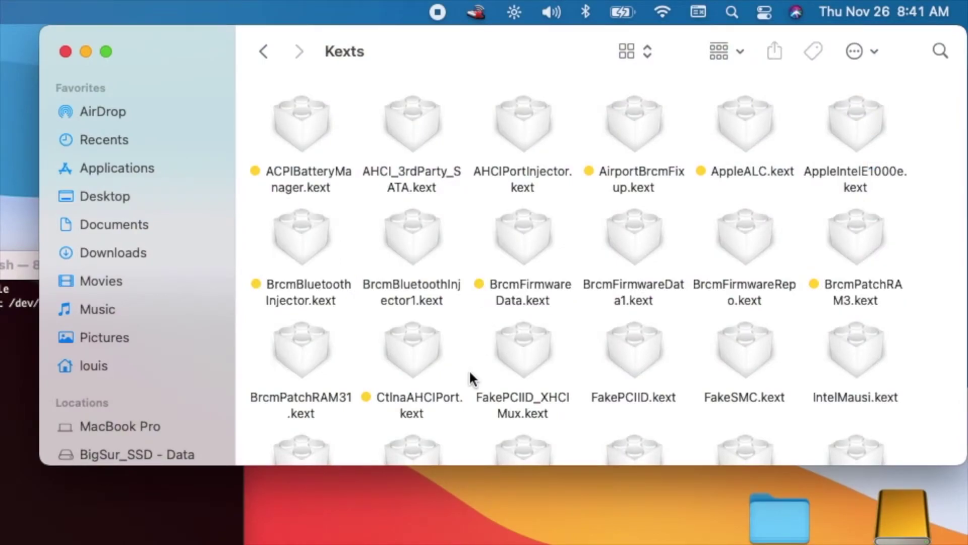
# Step: Confirm Lilu and WhateverGreen are in Kexts, then go back to the OC folder
pyautogui.scroll(-5, 469, 375)
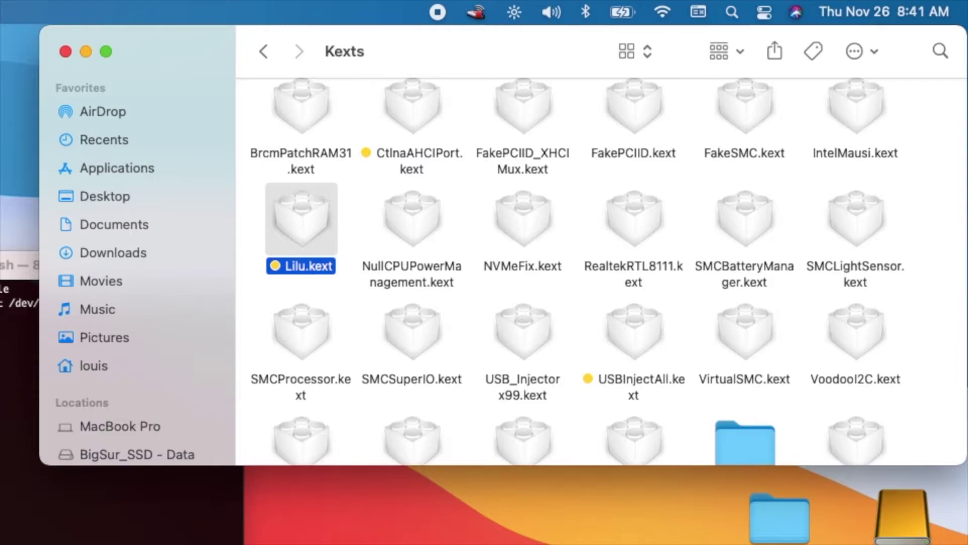
pyautogui.scroll(-4, 385, 297)
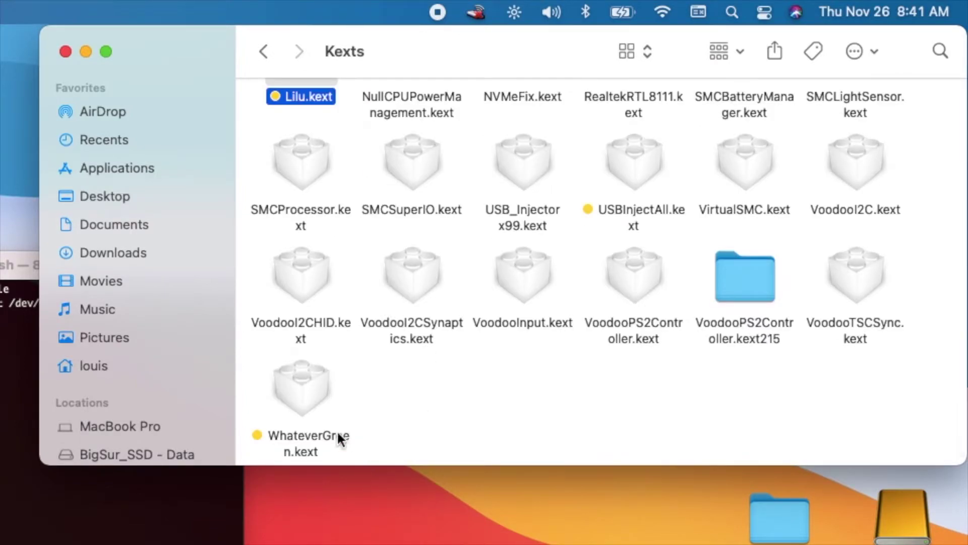
pyautogui.click(302, 403)
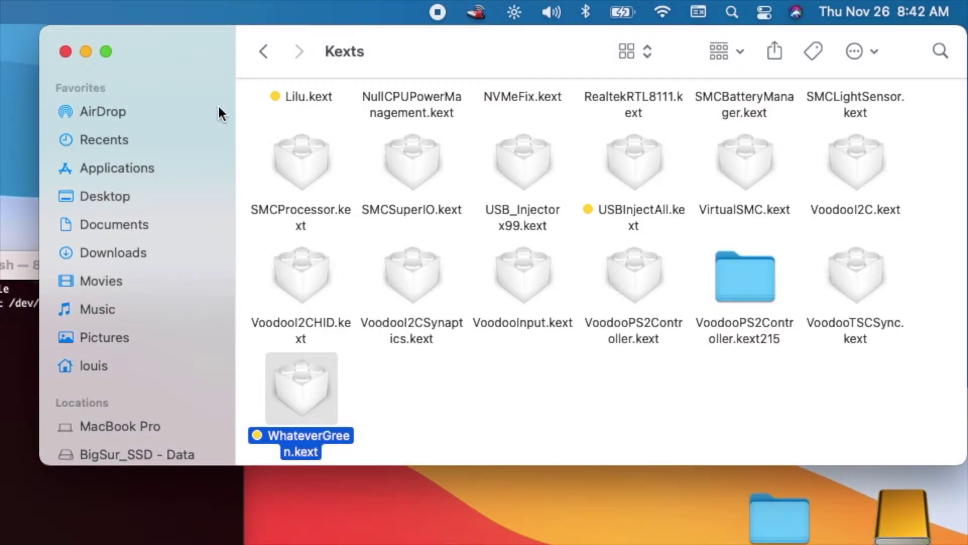
pyautogui.click(264, 52)
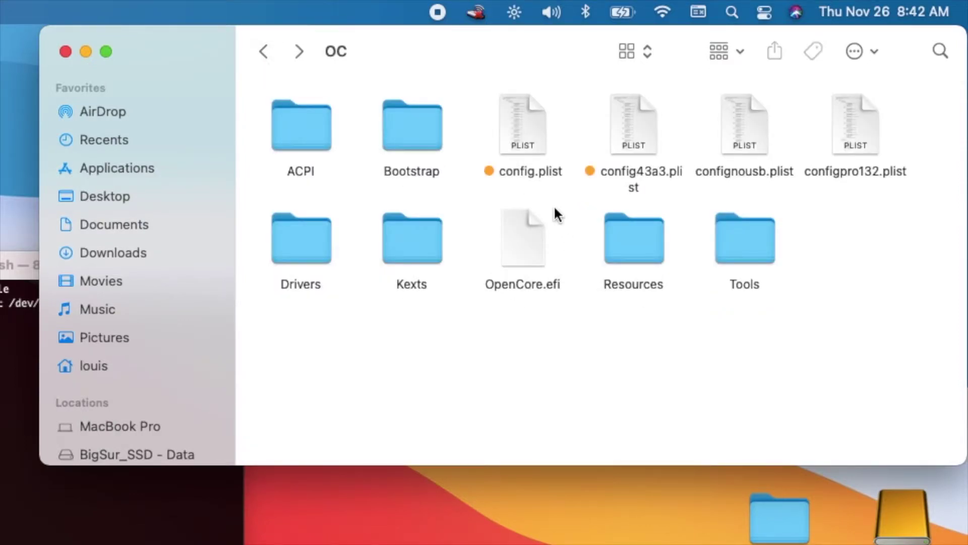
# Step: Open config.plist in Xcode, reposition its window and expand the Kernel section
pyautogui.doubleClick(524, 107)
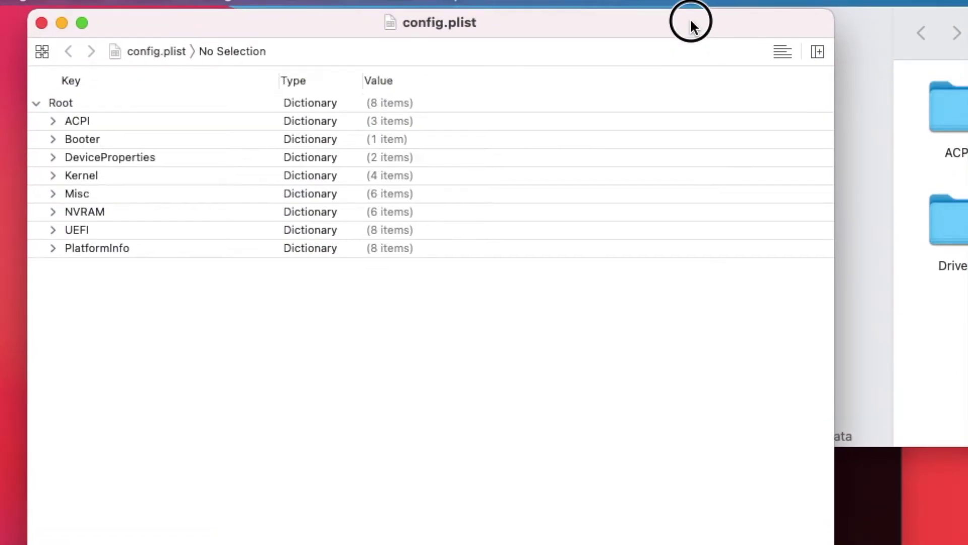
pyautogui.moveTo(691, 22); pyautogui.dragTo(694, 22)
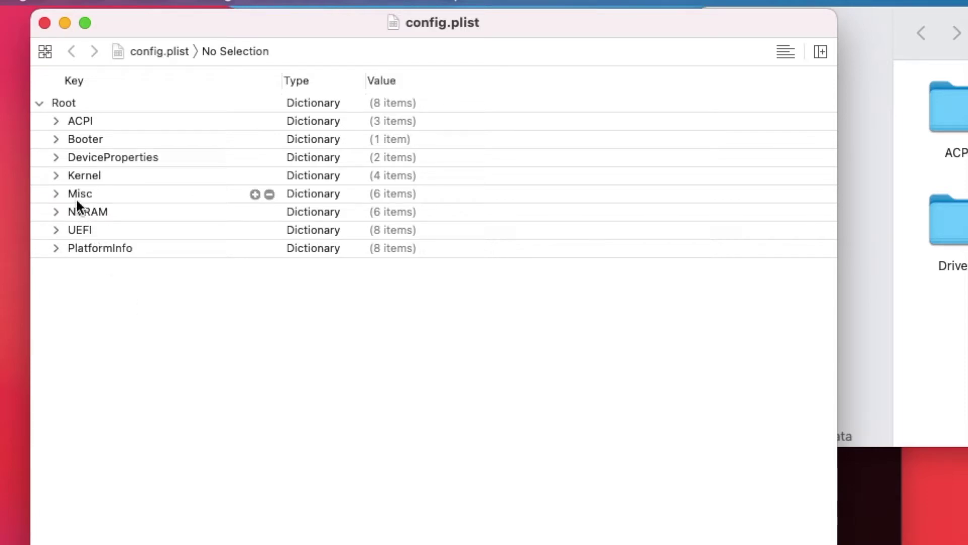
pyautogui.click(54, 175)
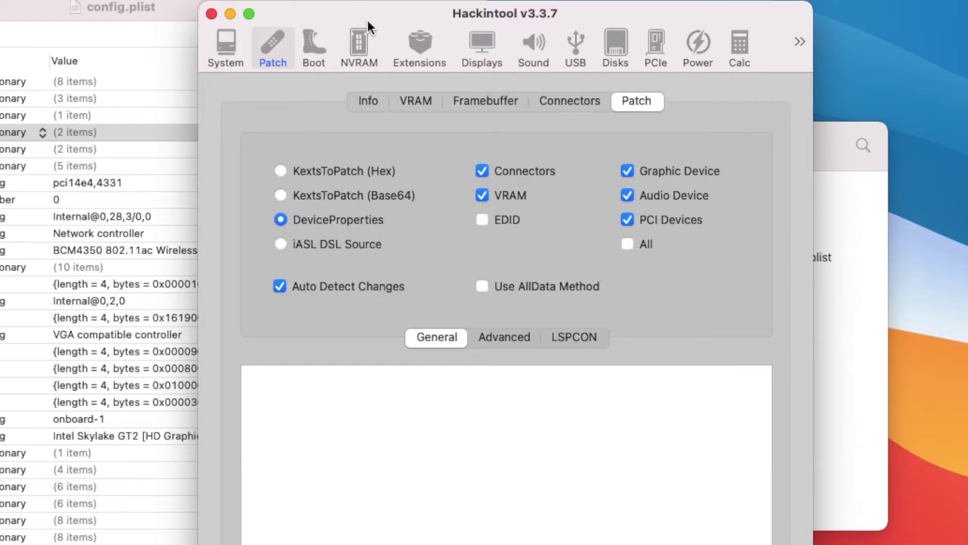
# Step: Copy Hackintool's generated DeviceProperties plist text and paste it into a new Tincta document
pyautogui.moveTo(387, 7); pyautogui.dragTo(545, 0)
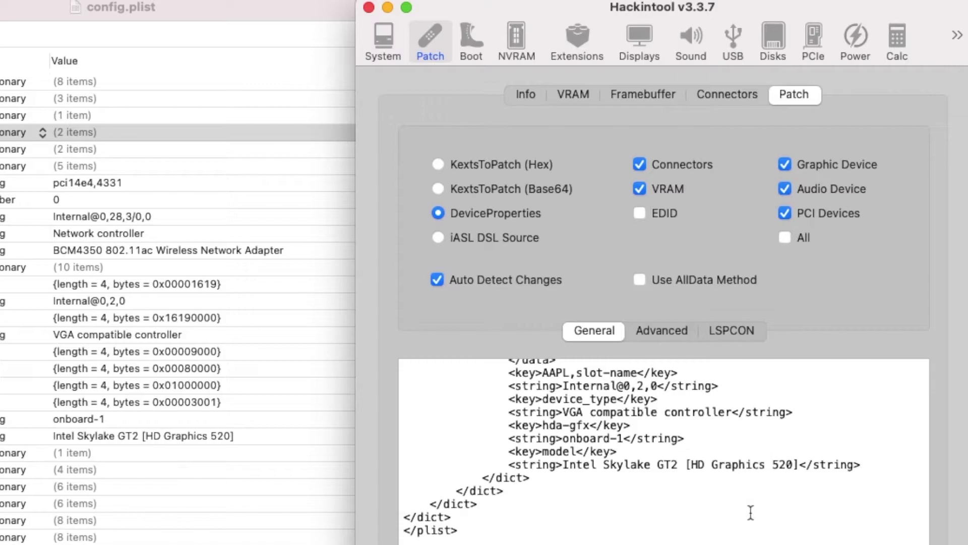
pyautogui.press('super+a')
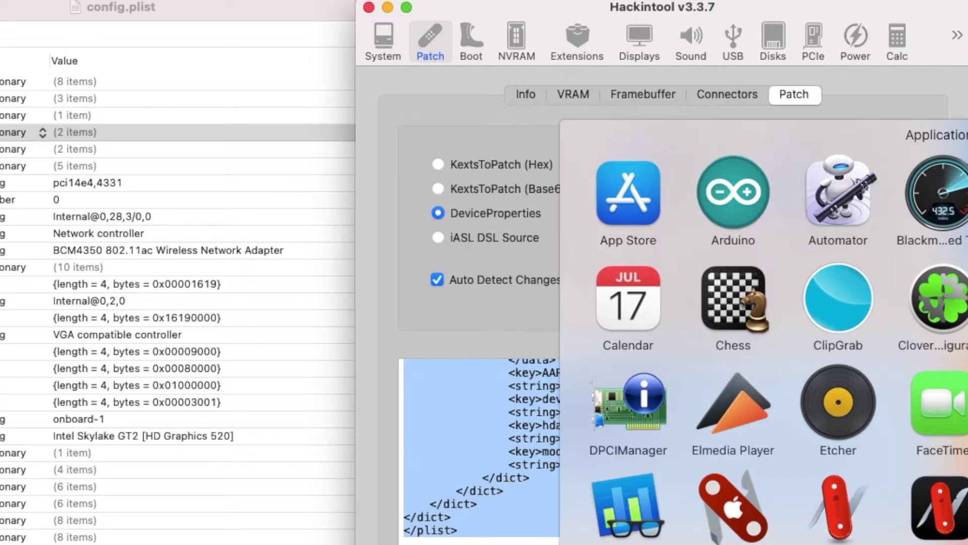
pyautogui.press('super+v')
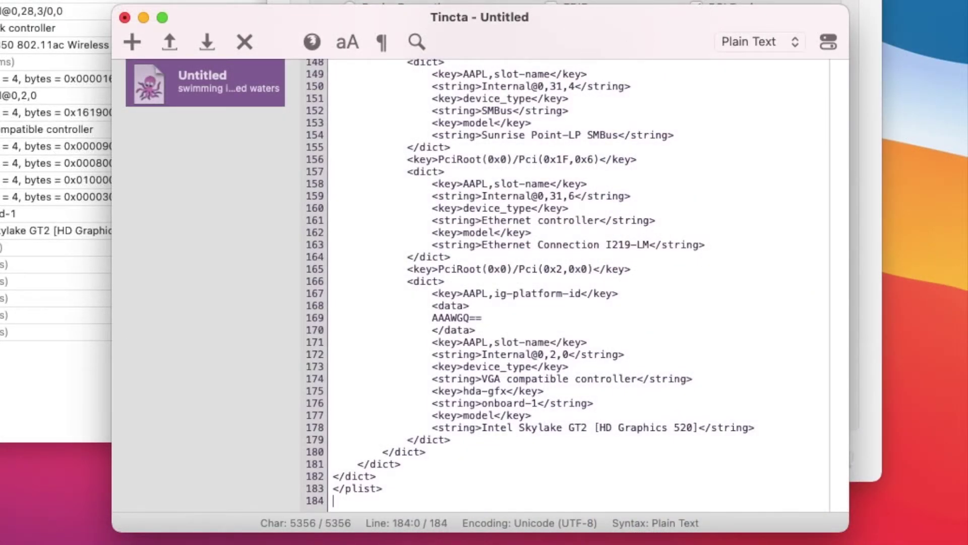
# Step: Save the pasted XML as skylake_devices.plist on the Desktop
pyautogui.press('super+s')
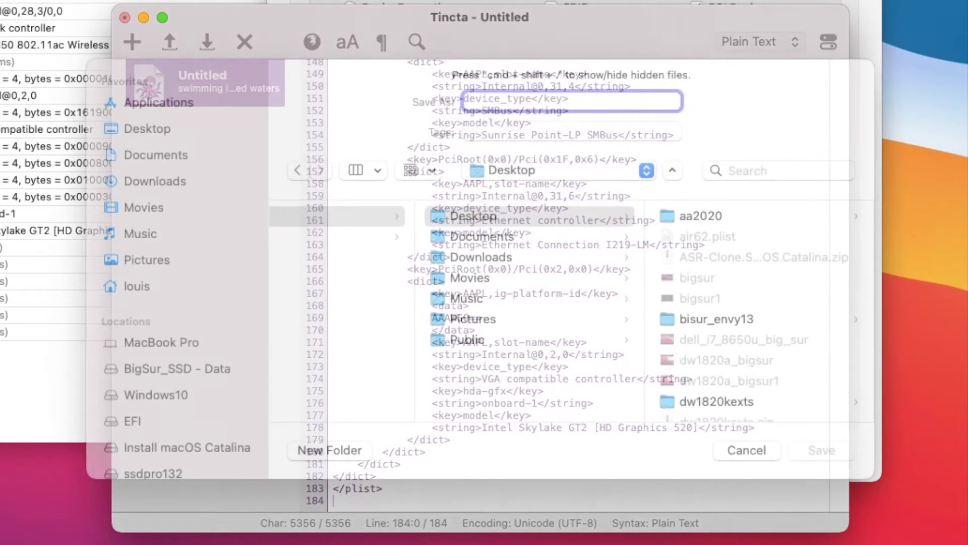
pyautogui.write('skyl')
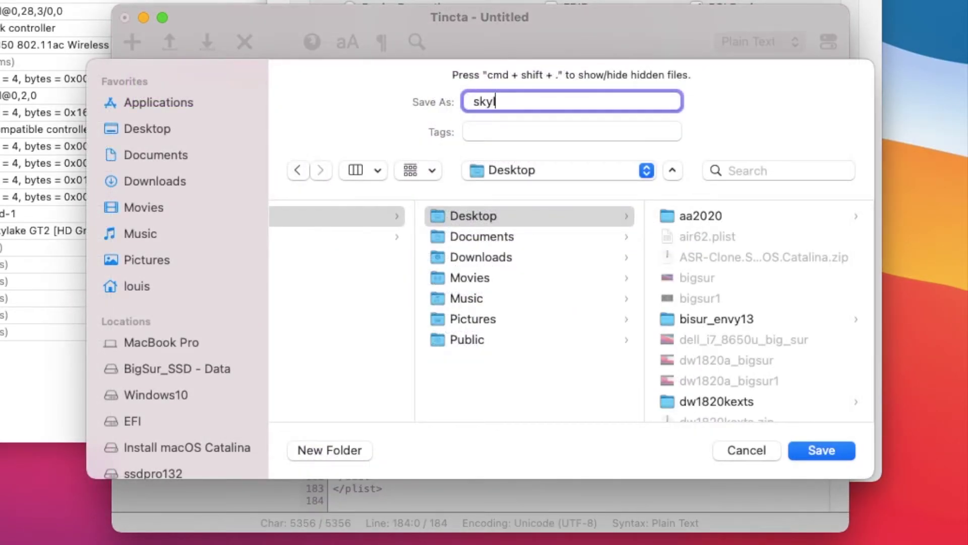
pyautogui.write('ake_devices')
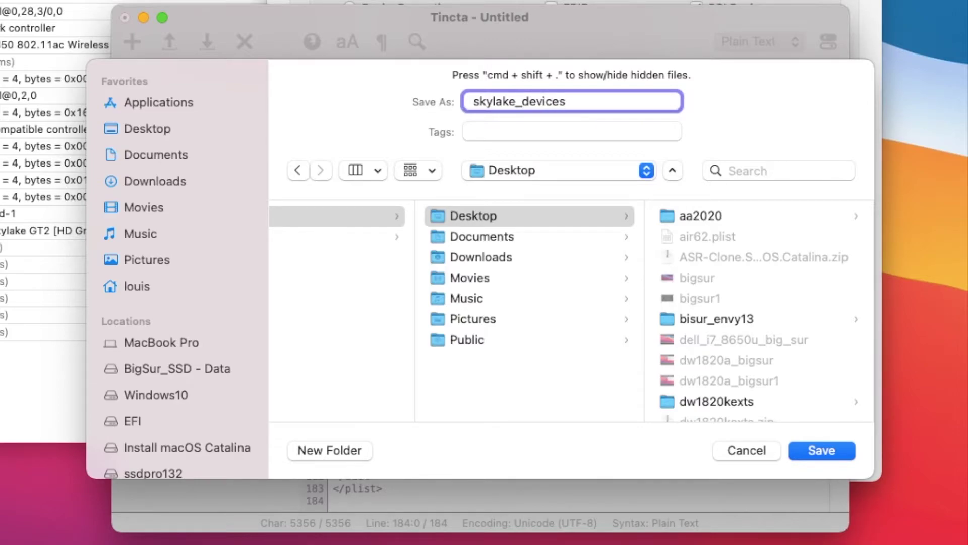
pyautogui.write('.plist')
pyautogui.click(816, 453)
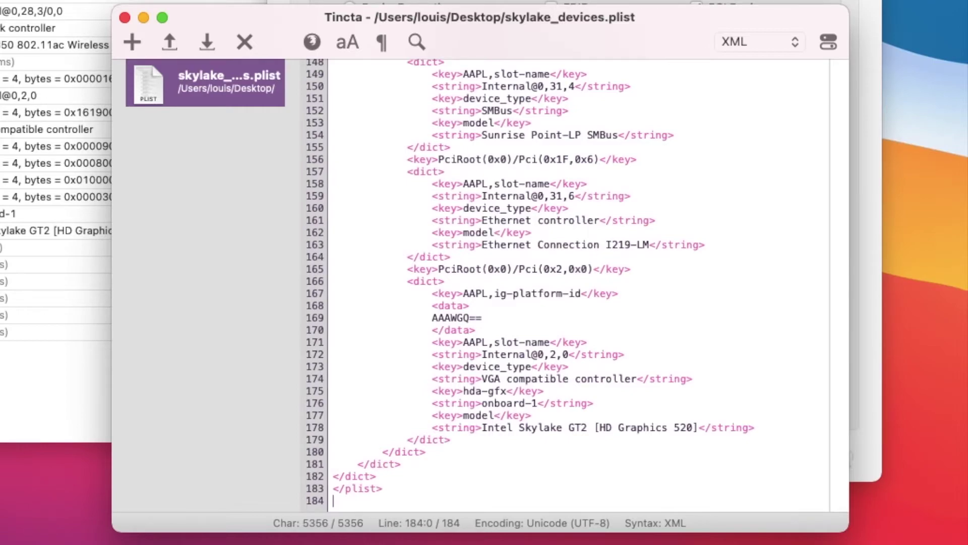
pyautogui.press('super+Tab')
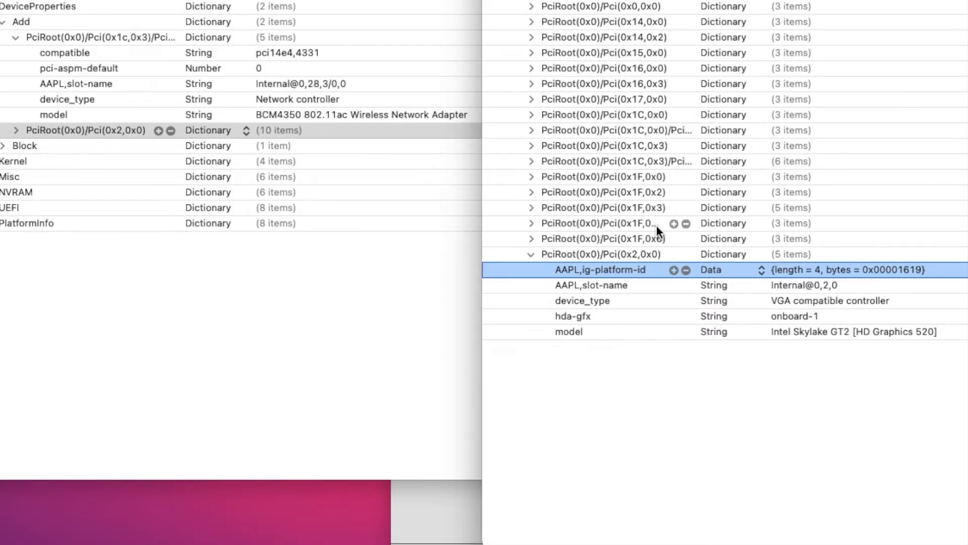
# Step: Expand the WLAN entry in pcidevices.plist and config.plist's DeviceProperties > Add > PciRoot(0x1c,0x3) to compare them
pyautogui.click(530, 161)
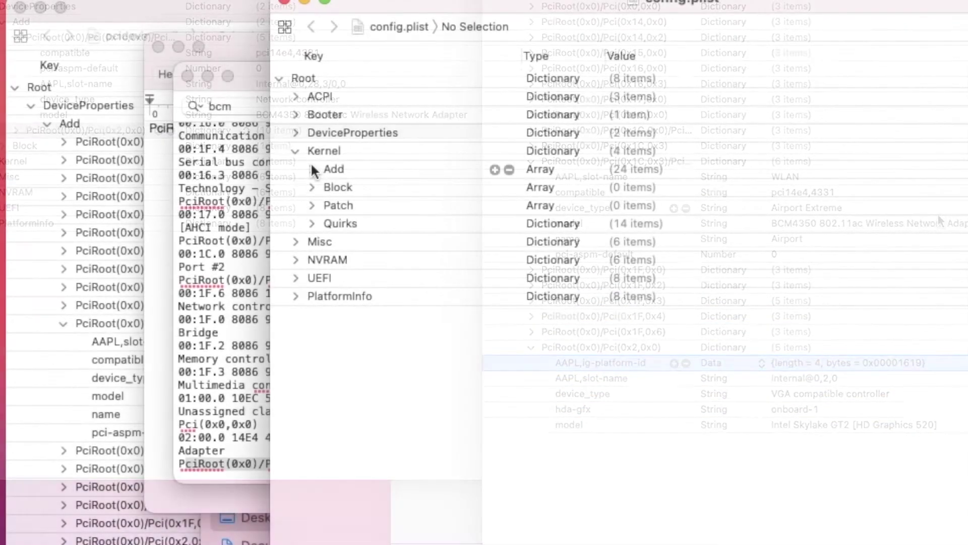
pyautogui.click(310, 169)
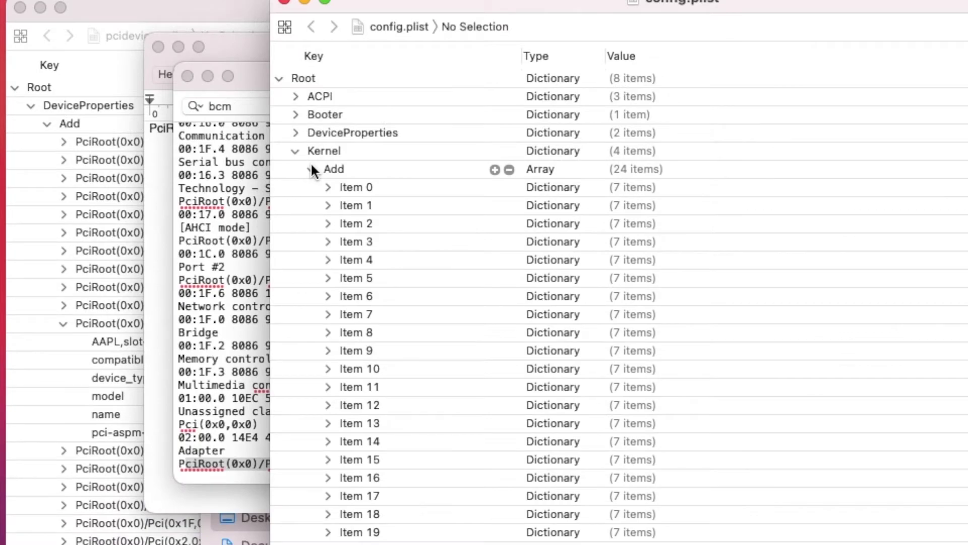
pyautogui.click(311, 168)
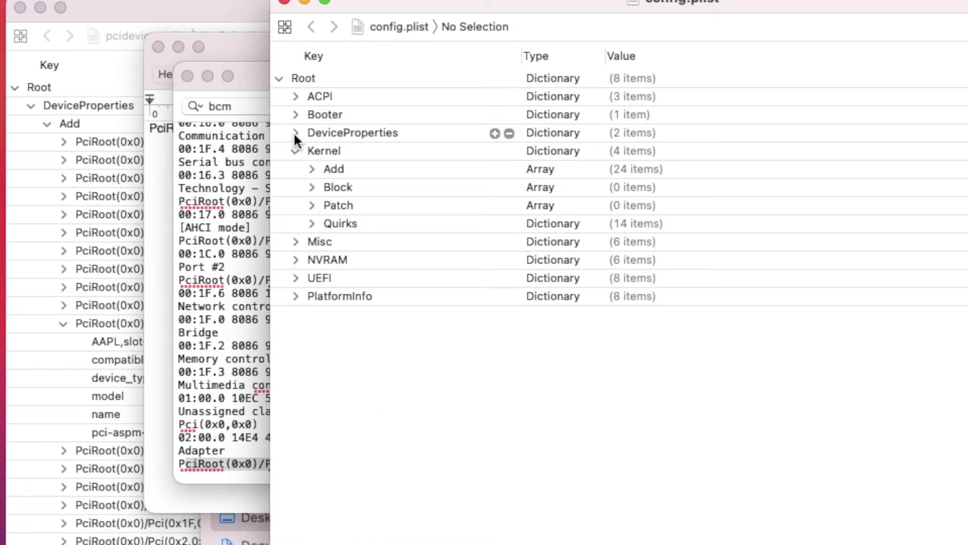
pyautogui.click(295, 132)
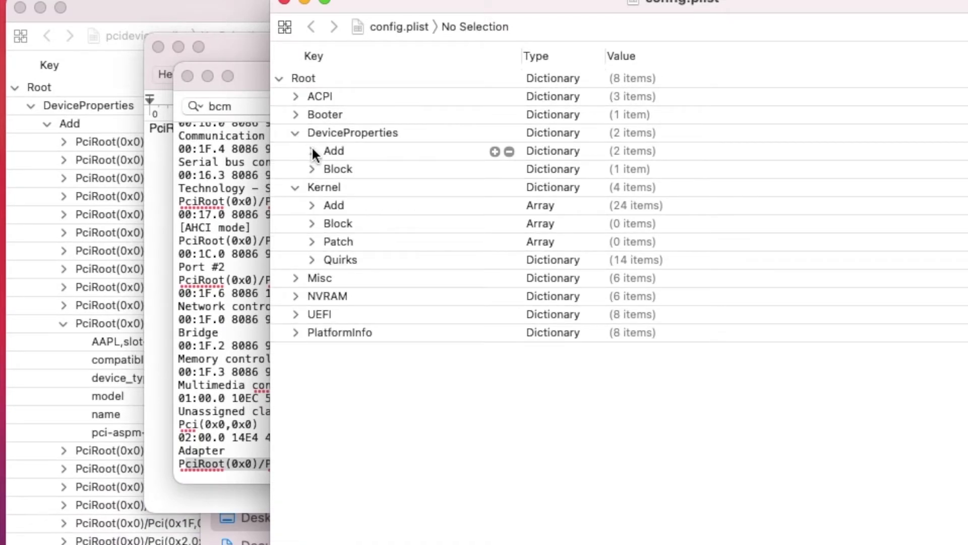
pyautogui.click(312, 150)
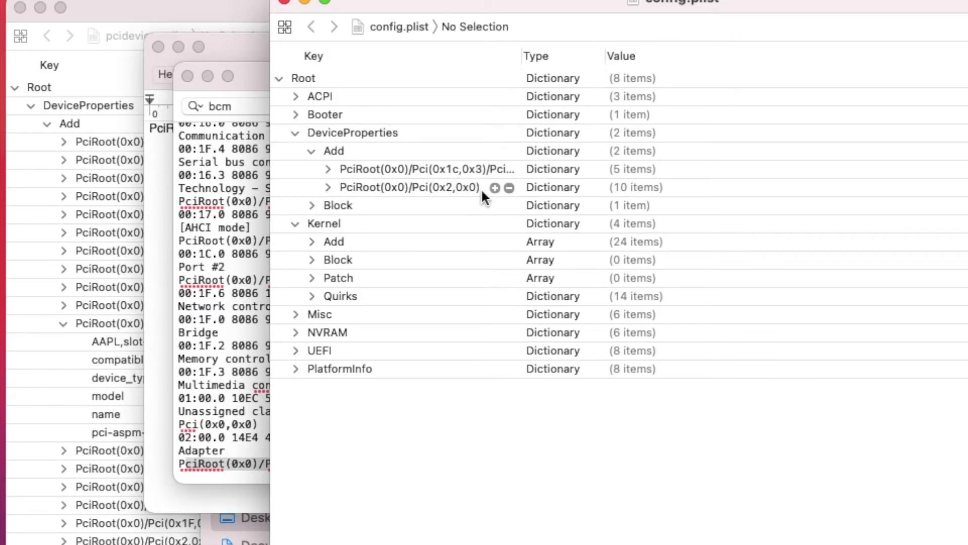
pyautogui.click(328, 169)
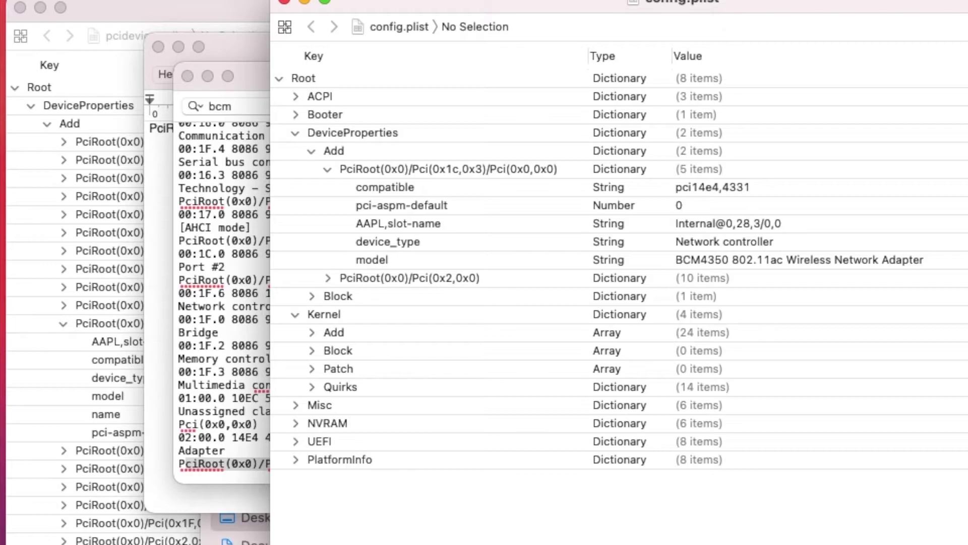
pyautogui.click(106, 10)
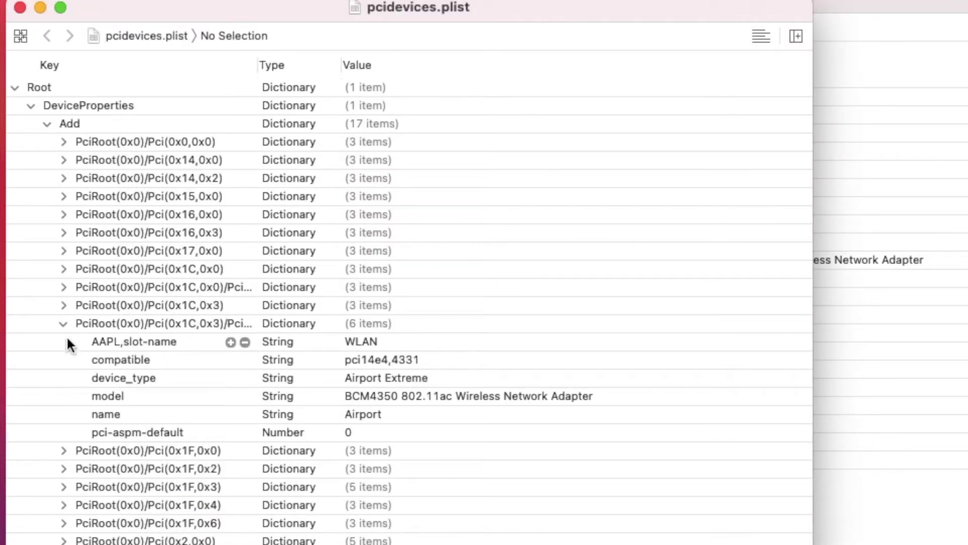
# Step: Collapse the PciRoot(0x1C,0x3) wireless entry in pcidevices.plist and bring config.plist back to the front
pyautogui.click(60, 321)
pyautogui.click(35, 323)
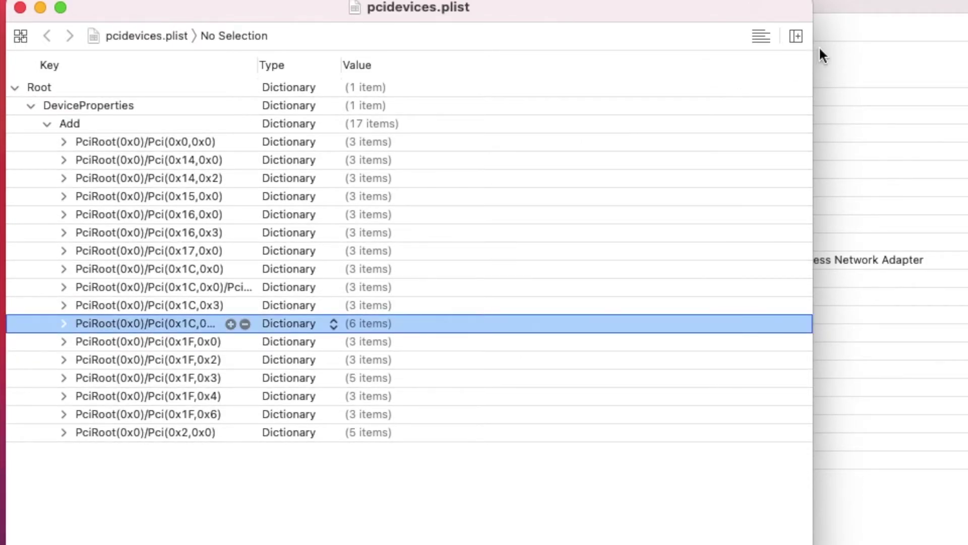
pyautogui.click(879, 5)
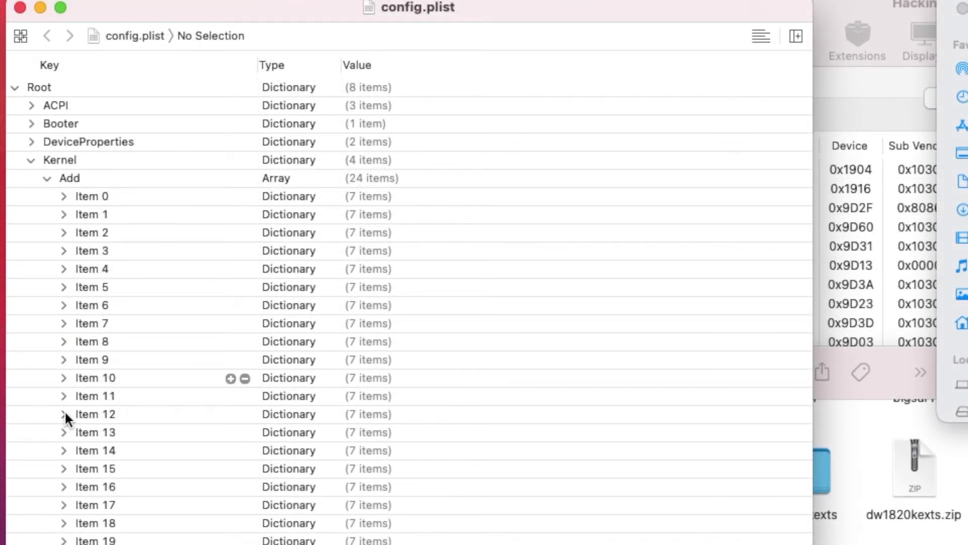
# Step: Expand Kernel > Add Items 13 through 16, including AirportBrcmFixup and BrcmPatchRAM3.kext, to view their details
pyautogui.click(64, 449)
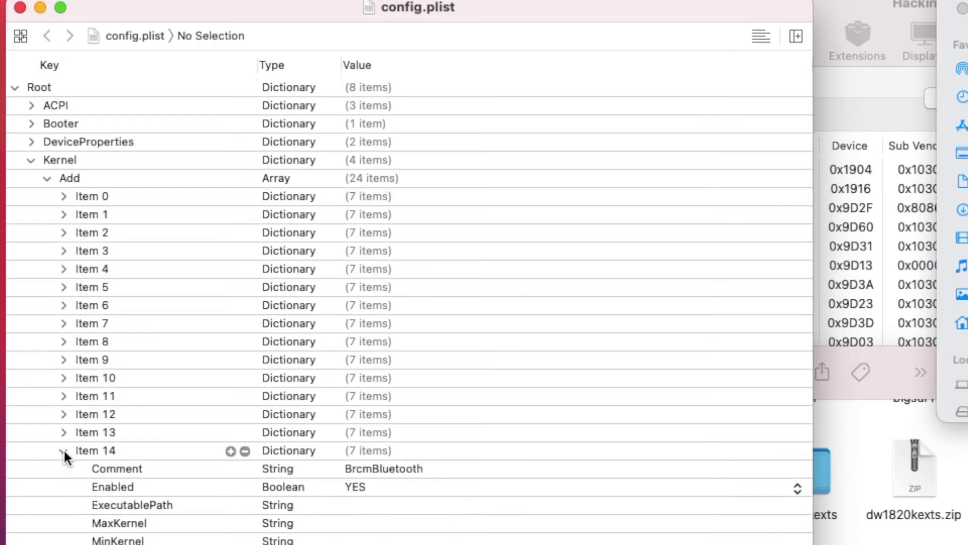
pyautogui.scroll(-5, 64, 449)
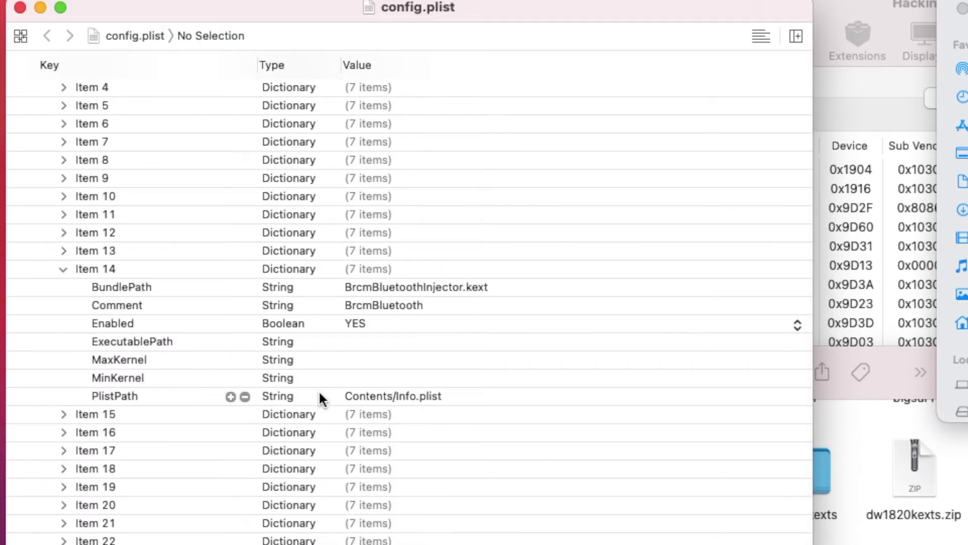
pyautogui.click(64, 250)
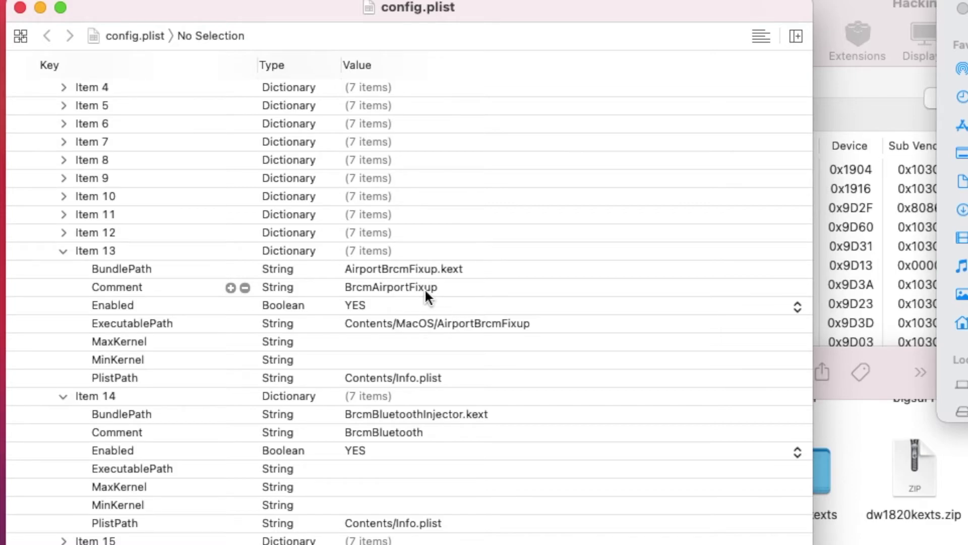
pyautogui.scroll(-5, 166, 437)
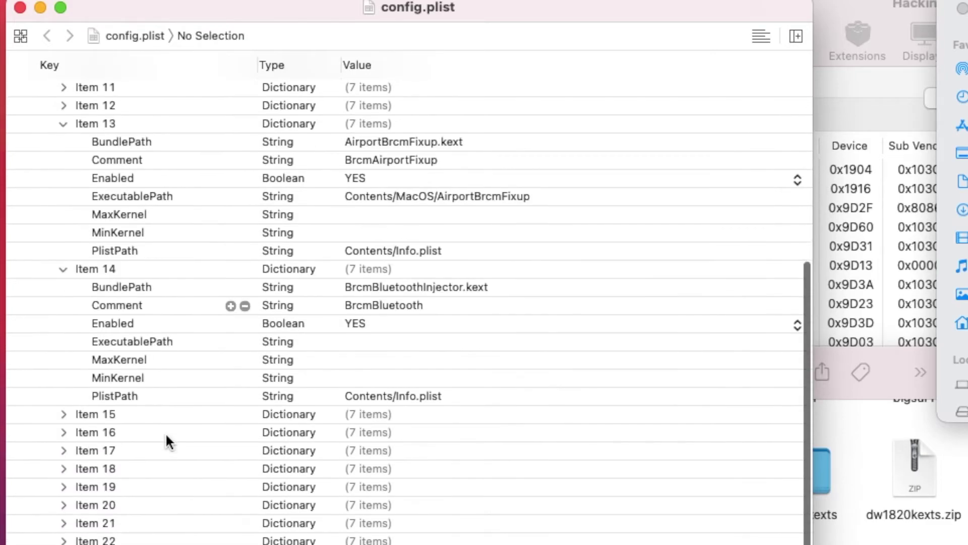
pyautogui.click(63, 414)
pyautogui.scroll(-3, 63, 414)
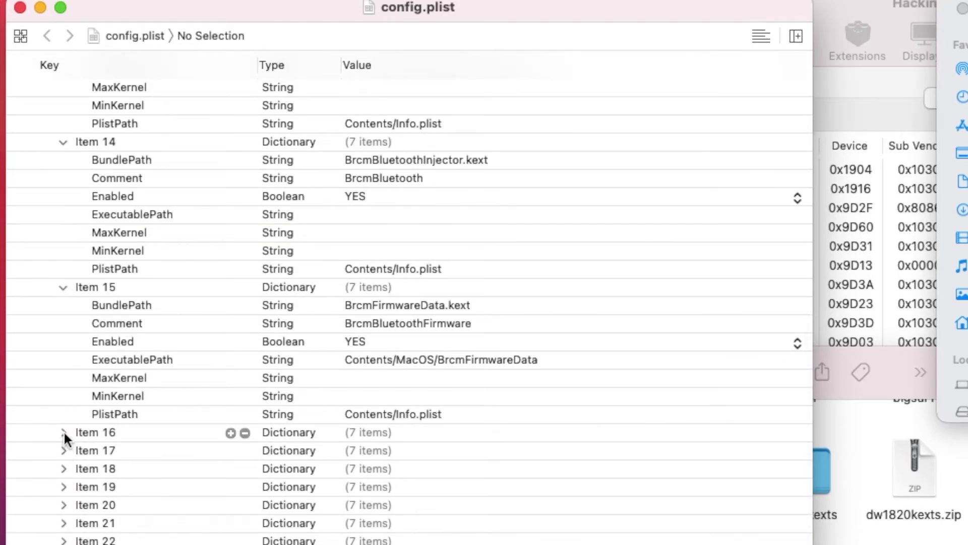
pyautogui.click(63, 432)
pyautogui.scroll(-3, 63, 431)
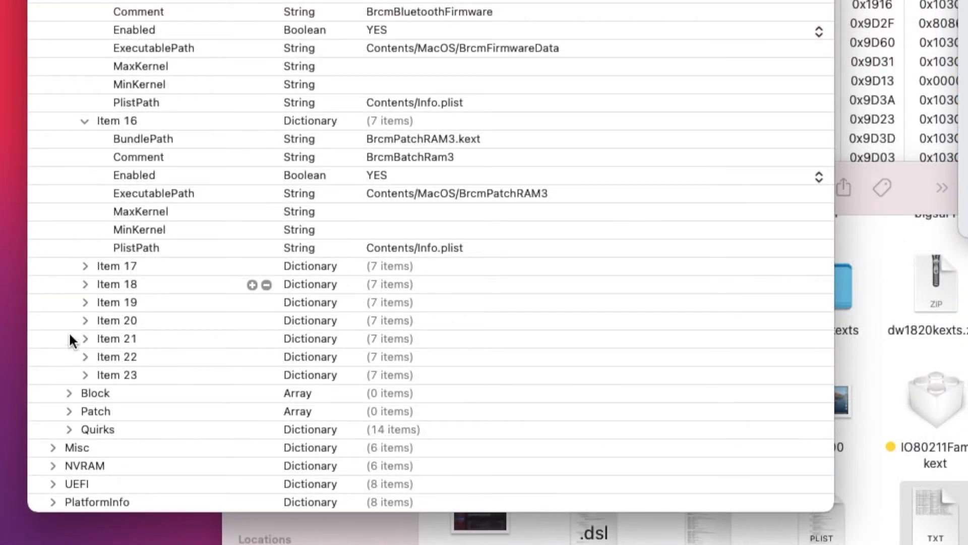
# Step: Expand NVRAM > Add > 7C436110 in config.plist to show its variables
pyautogui.click(53, 466)
pyautogui.scroll(-4, 54, 467)
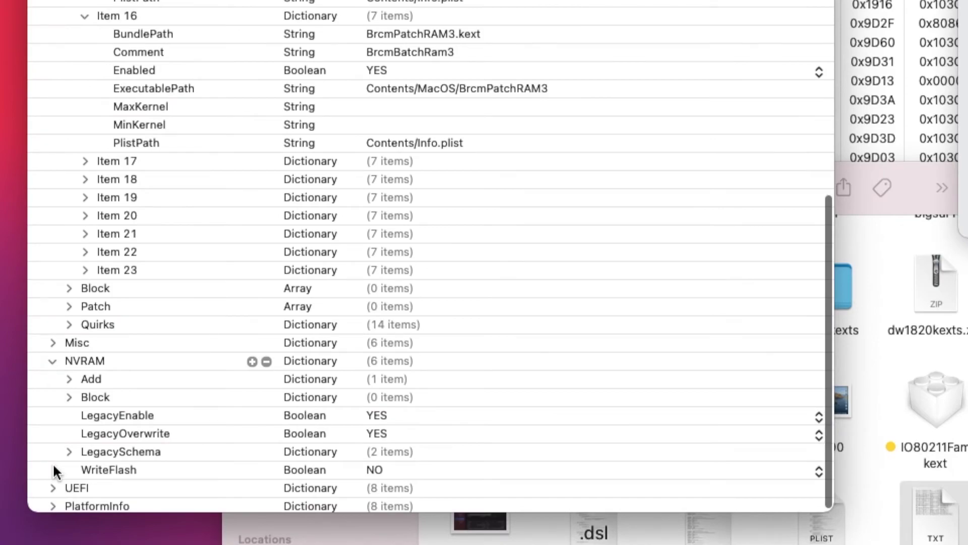
pyautogui.click(70, 379)
pyautogui.scroll(-1, 71, 381)
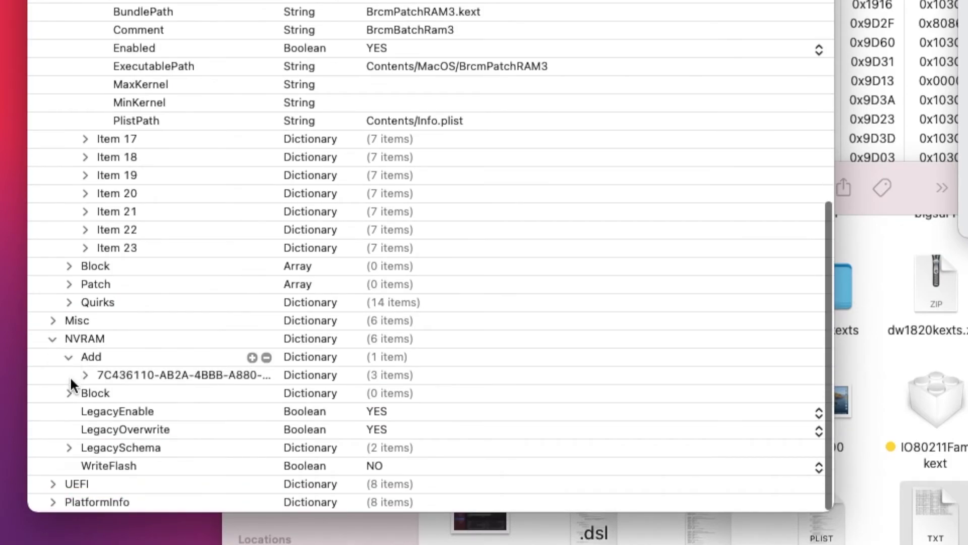
pyautogui.click(86, 374)
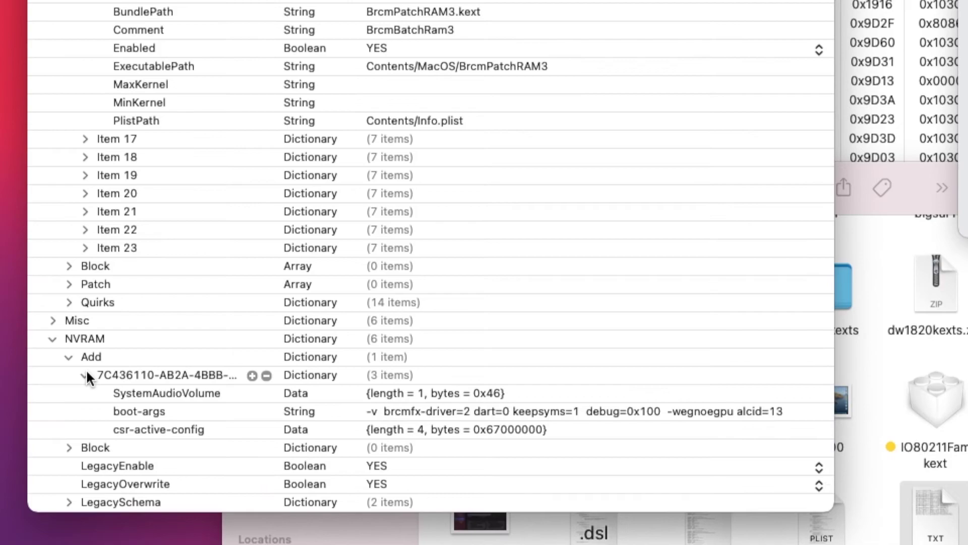
pyautogui.scroll(-2, 140, 236)
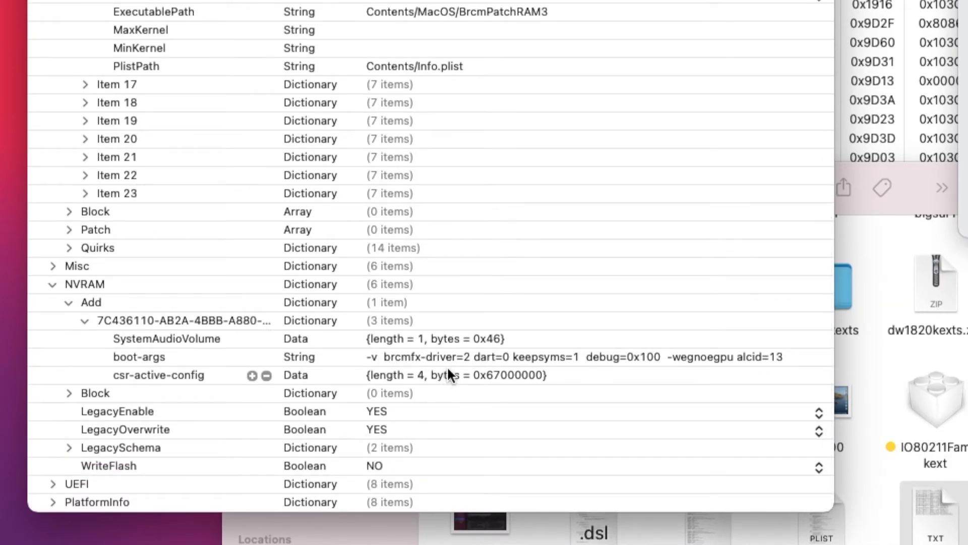
# Step: Check that the boot-args value contains brcmfx-driver=2, leaving it unchanged
pyautogui.click(394, 353)
pyautogui.click(394, 353)
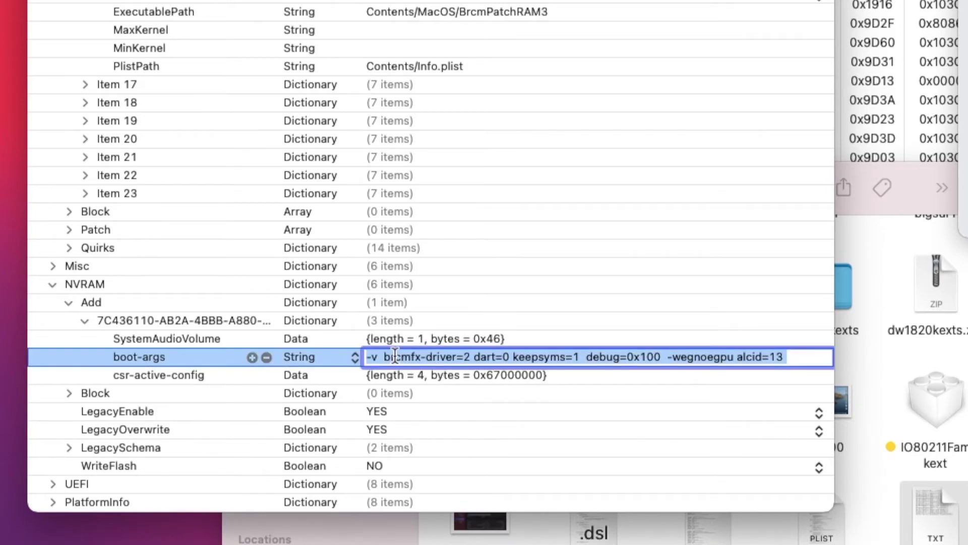
pyautogui.click(387, 356)
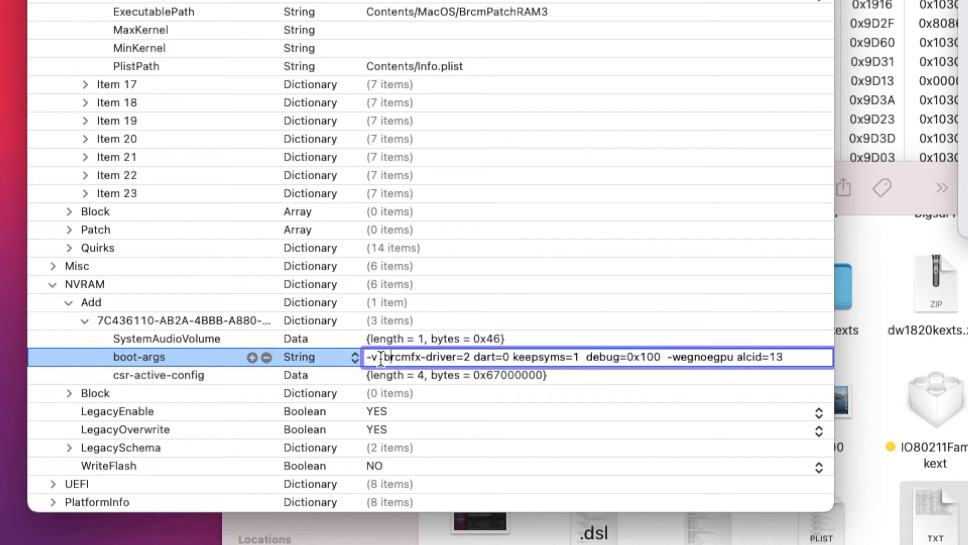
pyautogui.moveTo(381, 358); pyautogui.dragTo(471, 361)
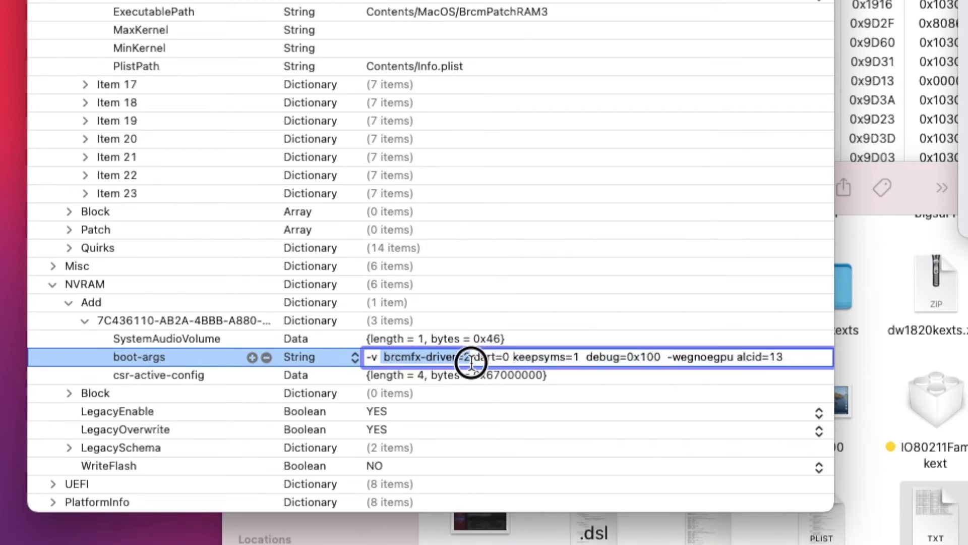
pyautogui.click(476, 398)
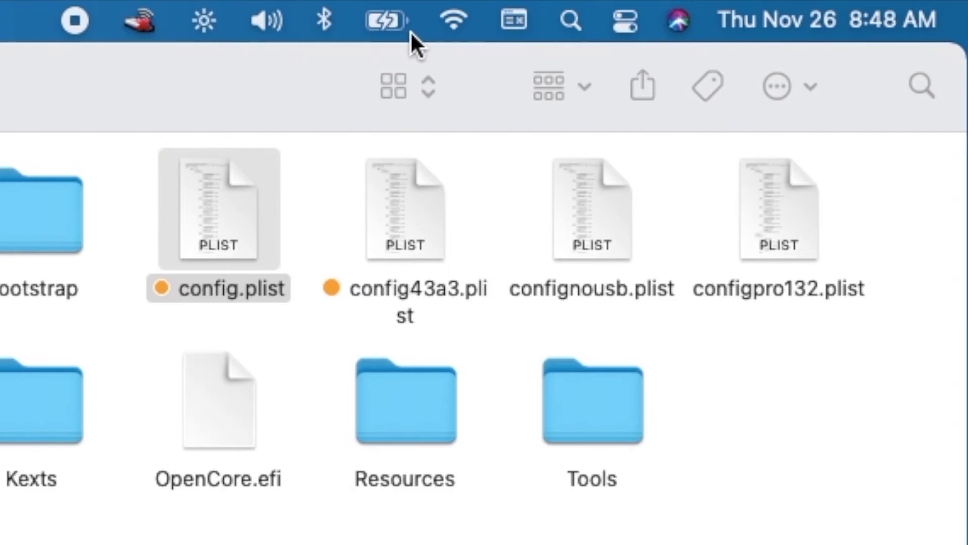
pyautogui.click(455, 19)
pyautogui.click(454, 17)
pyautogui.press('super+Tab')
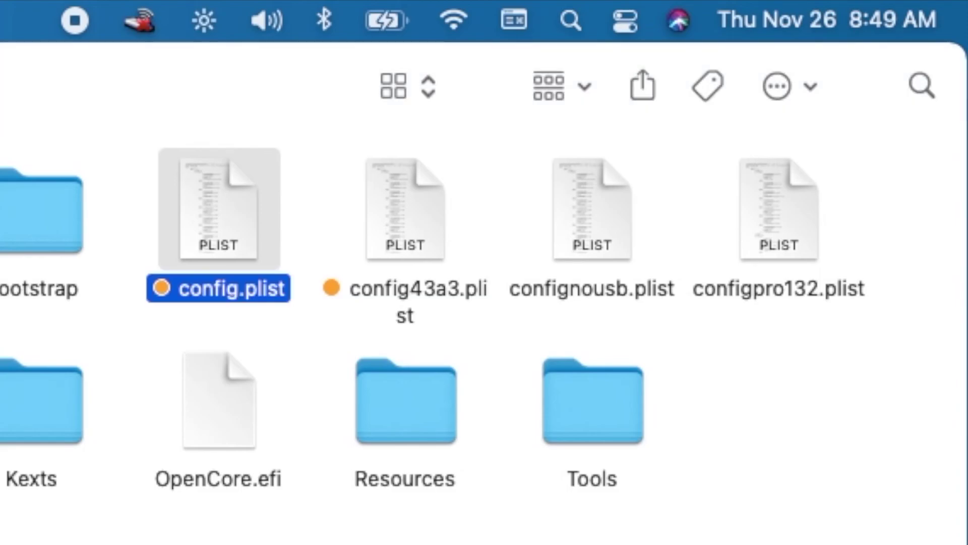